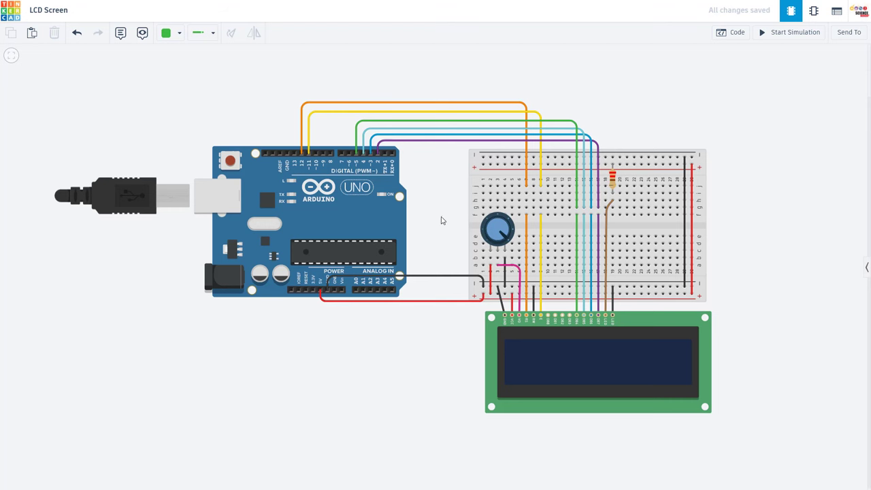
# Connect the orange wire to the LCD's RS pin
pyautogui.scroll(-1, 440, 235)
pyautogui.scroll(-1, 440, 234)
pyautogui.scroll(4, 439, 235)
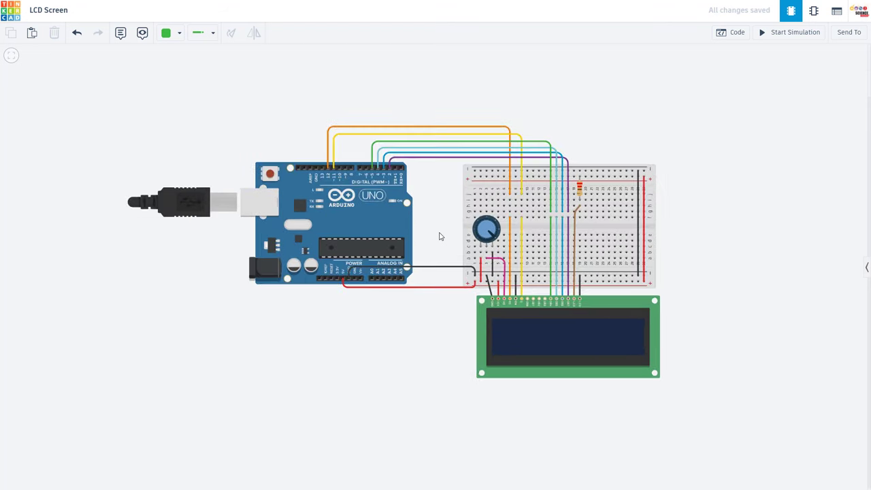
pyautogui.scroll(1, 574, 342)
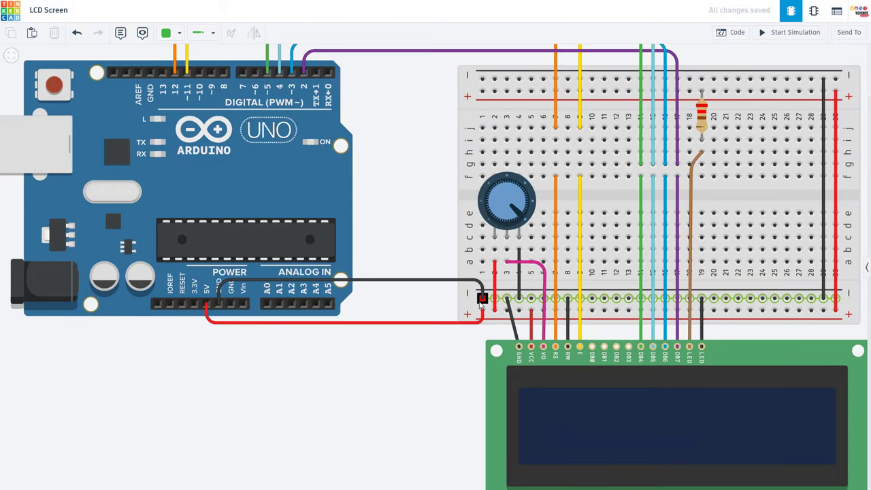
pyautogui.scroll(-2, 483, 306)
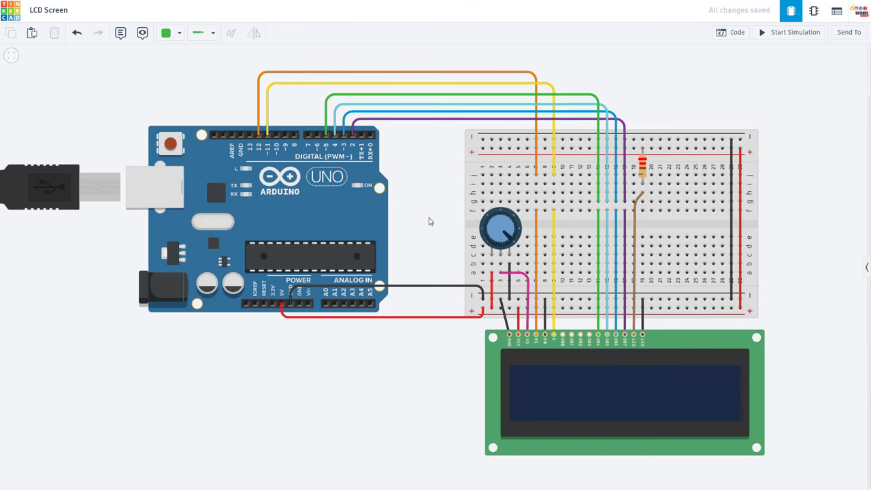
pyautogui.scroll(3, 562, 330)
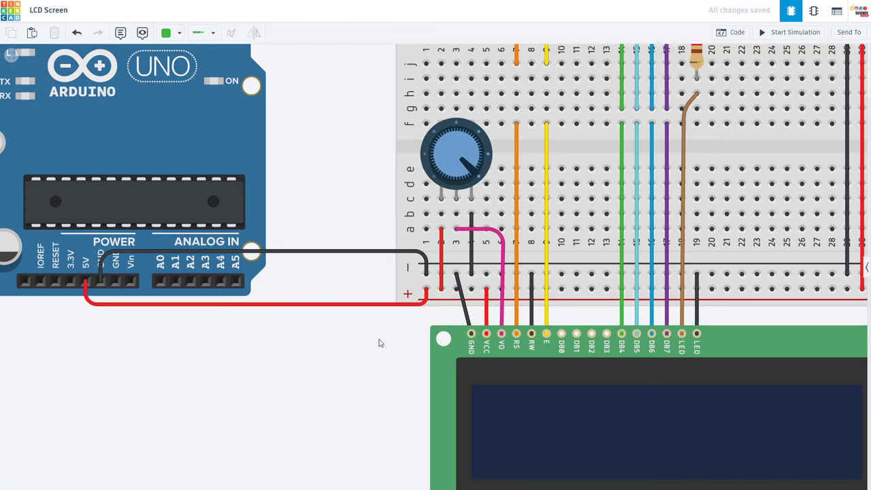
pyautogui.click(470, 336)
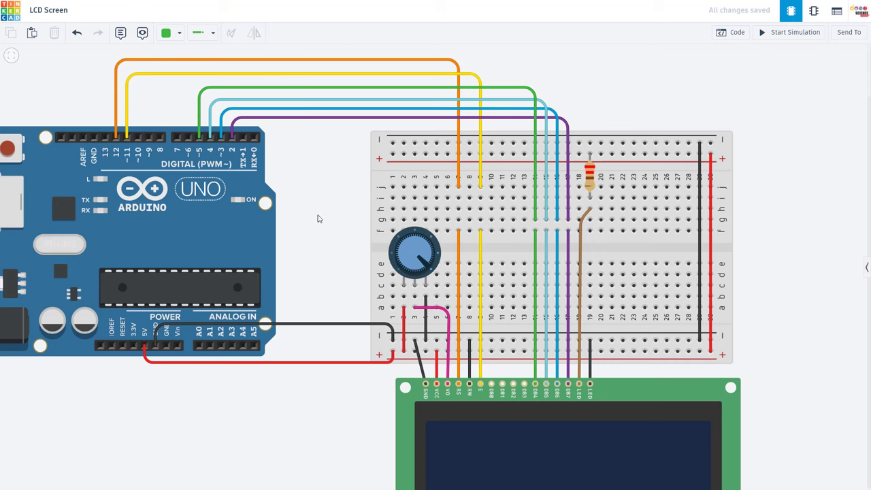
pyautogui.click(460, 387)
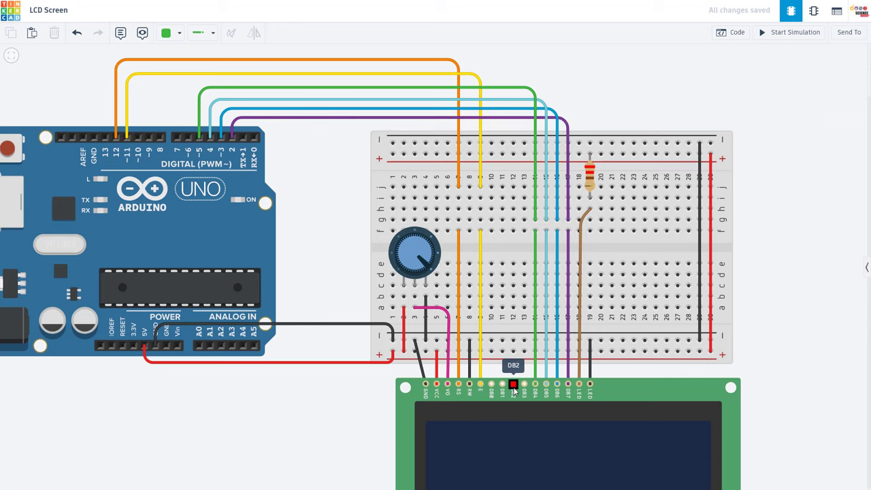
# Tie the LCD's RW pin to the ground rail with the black wire
pyautogui.click(470, 387)
pyautogui.scroll(-1, 532, 342)
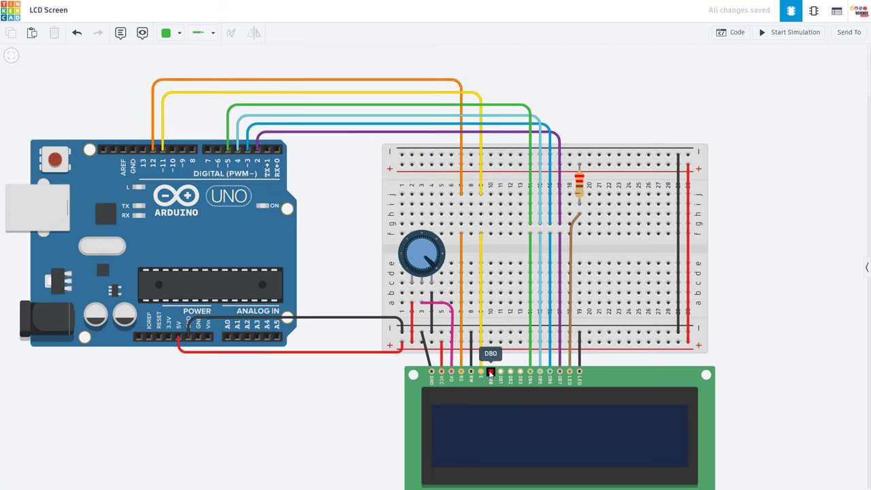
pyautogui.scroll(1, 540, 386)
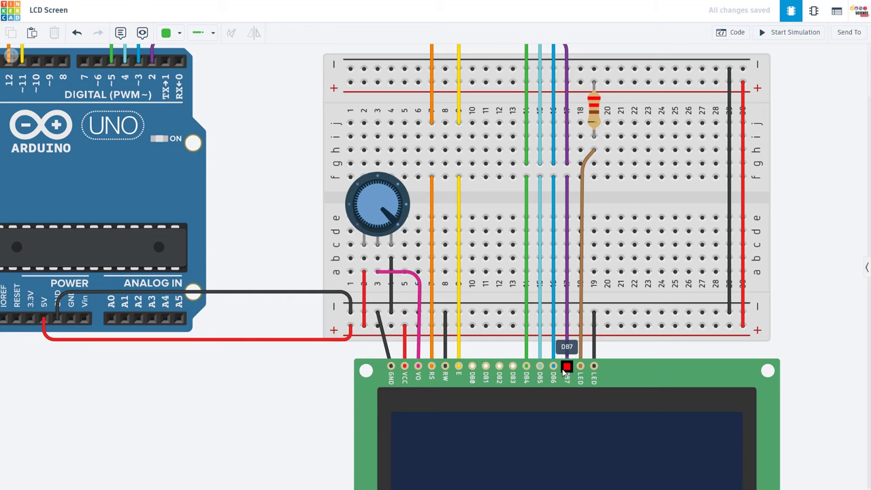
pyautogui.scroll(-2, 472, 371)
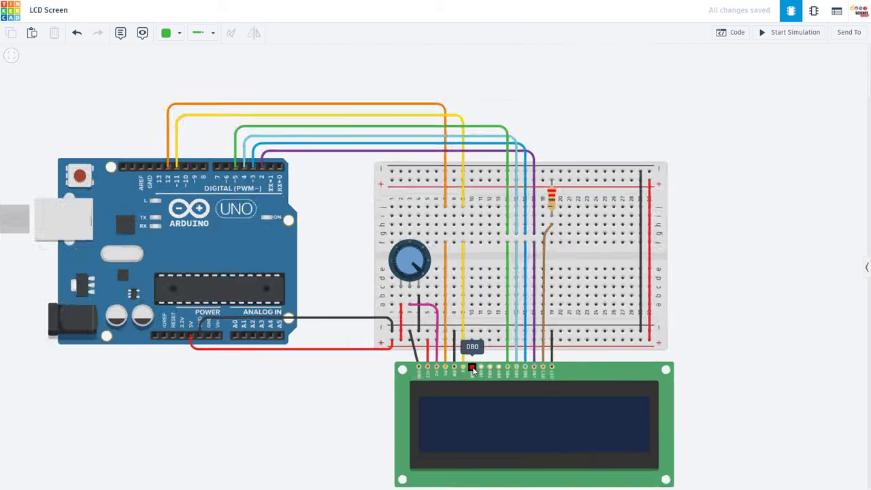
pyautogui.scroll(1, 506, 412)
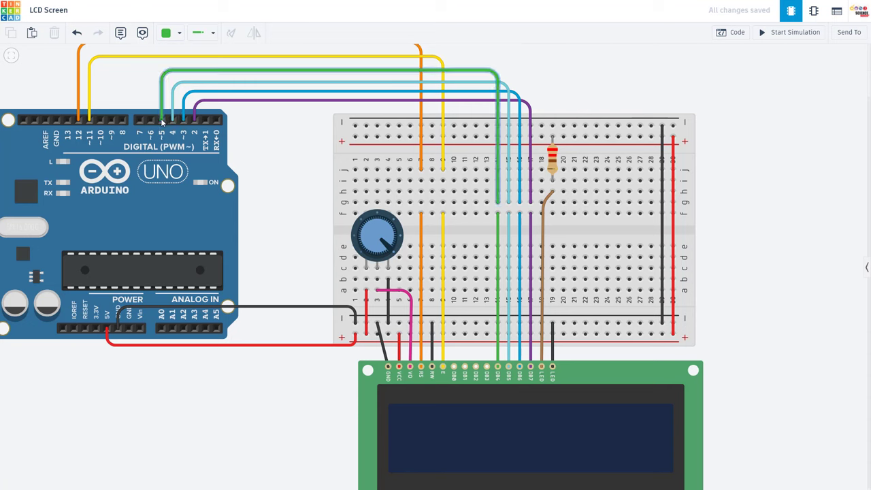
# Wire the LCD's DB4 pin to breadboard column 14 and DB5 to column 15
pyautogui.click(497, 367)
pyautogui.click(498, 213)
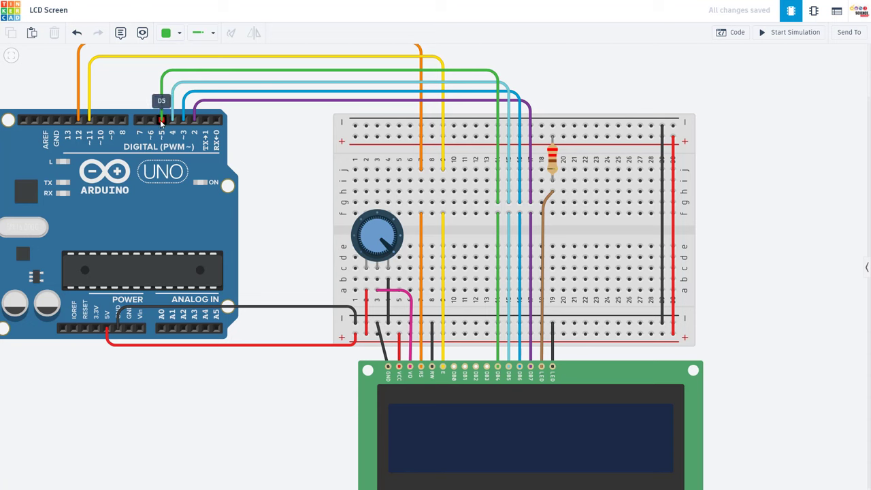
pyautogui.click(508, 368)
pyautogui.click(508, 213)
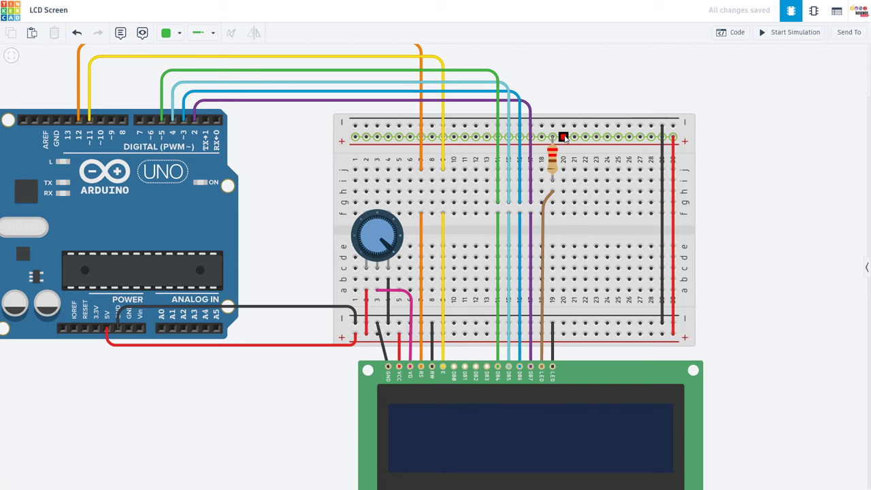
pyautogui.click(553, 166)
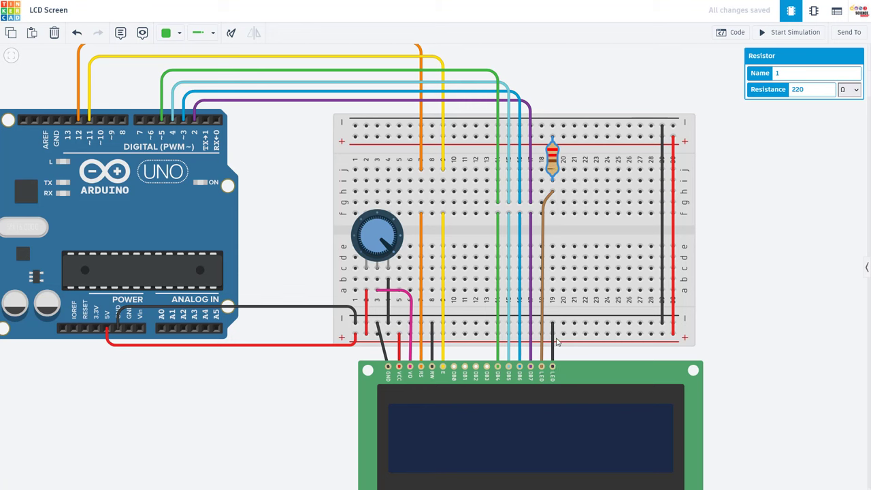
pyautogui.click(715, 312)
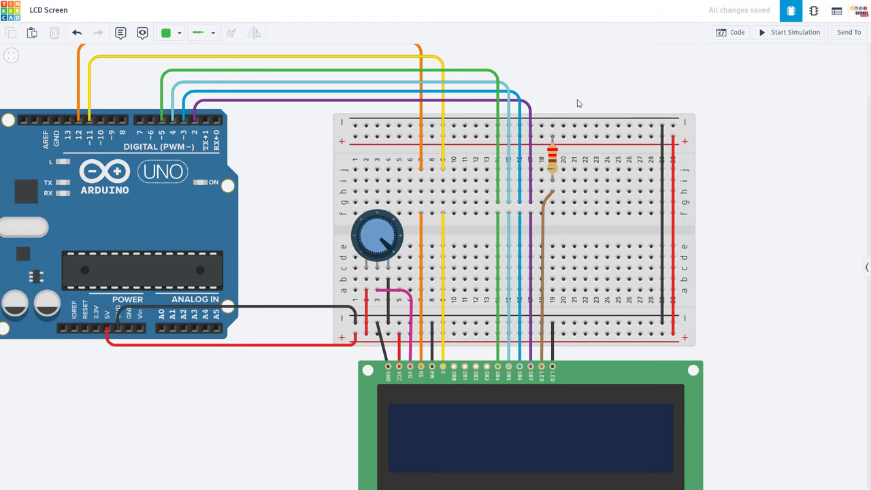
# Show the LiquidCrystal hello-world code in a widened editor, with the circuit shifted left beside it
pyautogui.click(732, 32)
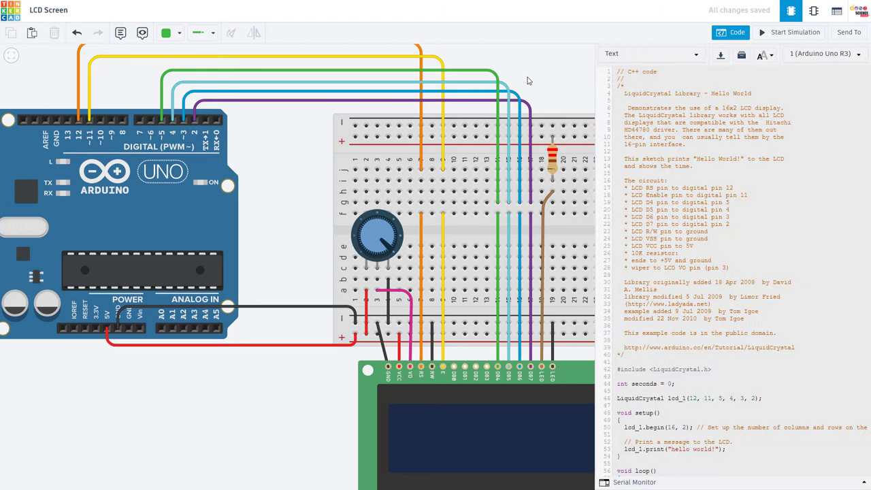
pyautogui.moveTo(544, 81); pyautogui.dragTo(410, 81)
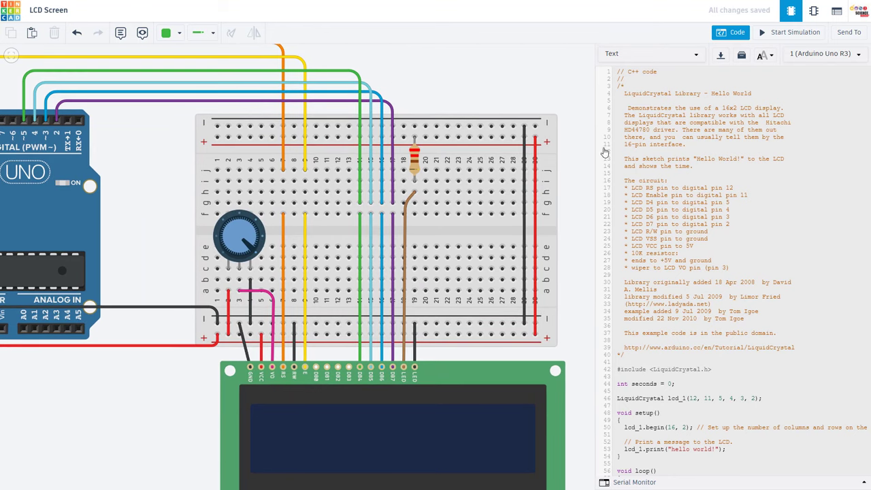
pyautogui.moveTo(597, 153); pyautogui.dragTo(580, 153)
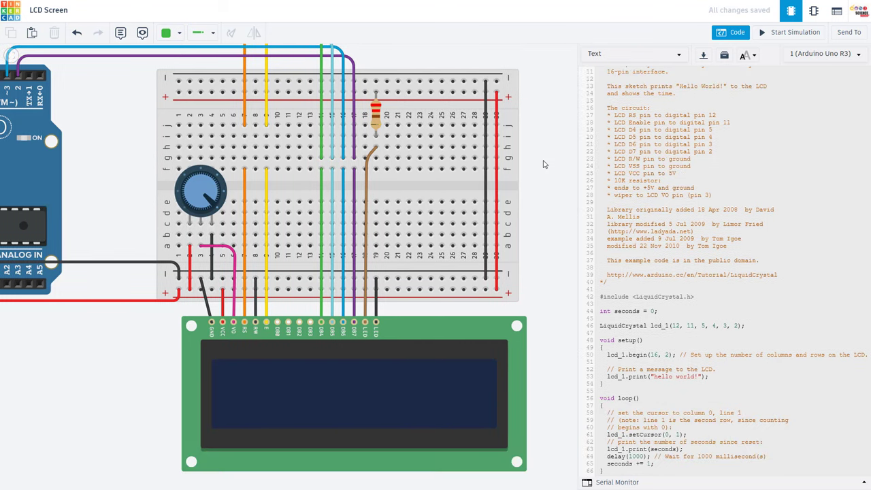
pyautogui.click(771, 38)
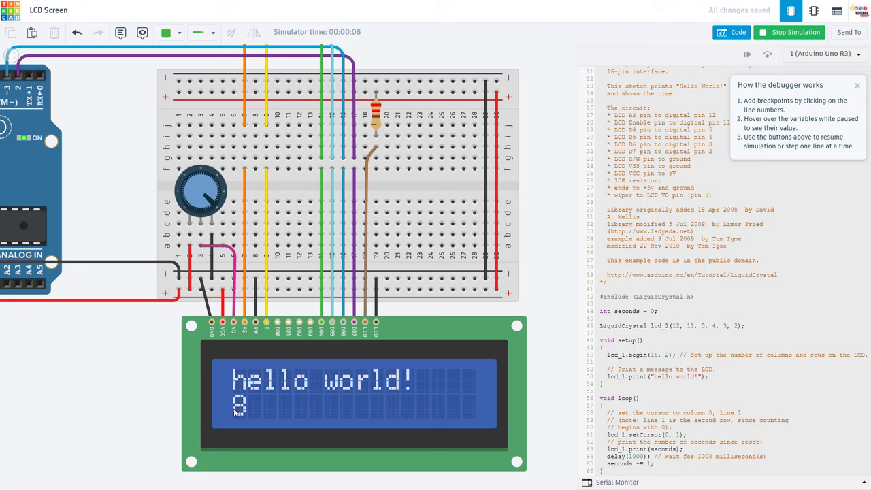
pyautogui.click(790, 32)
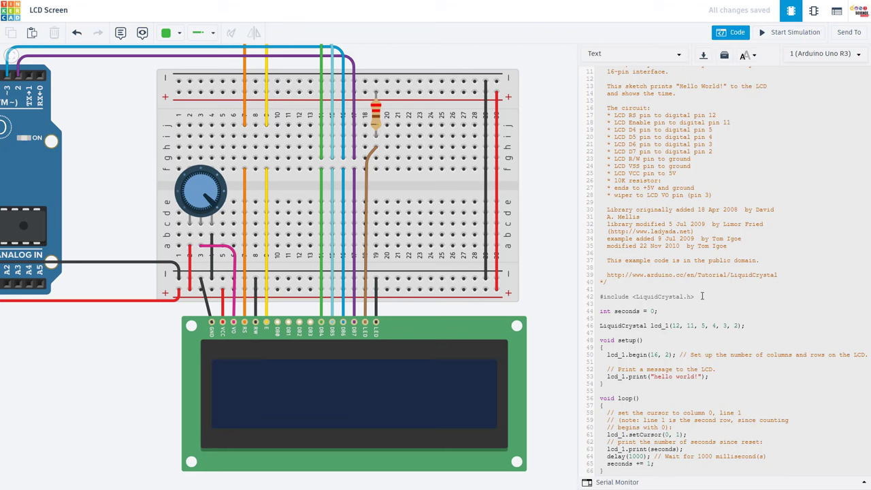
# Review the sketch declarations: LiquidCrystal include, int seconds = 0, and lcd_1 on pins 12, 11, 5, 4, 3, 2
pyautogui.moveTo(703, 296); pyautogui.dragTo(600, 297)
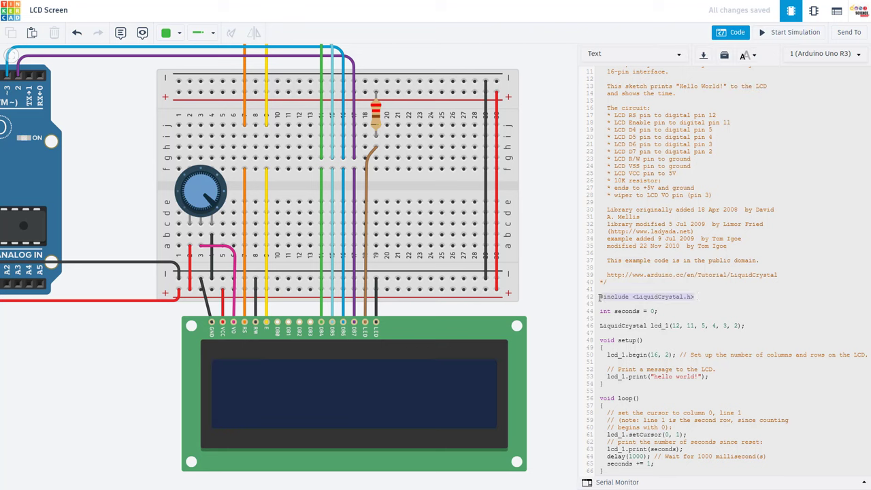
pyautogui.click(638, 297)
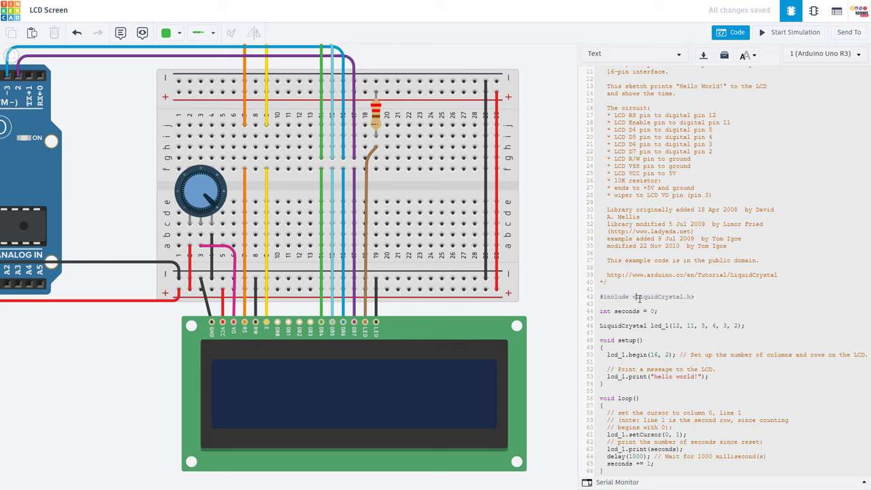
pyautogui.moveTo(658, 311); pyautogui.dragTo(599, 311)
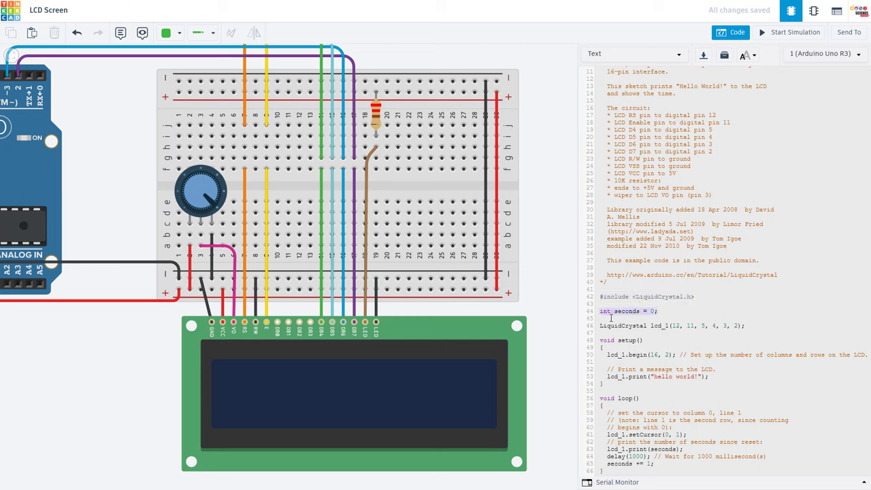
pyautogui.moveTo(747, 327); pyautogui.dragTo(601, 329)
pyautogui.click(672, 327)
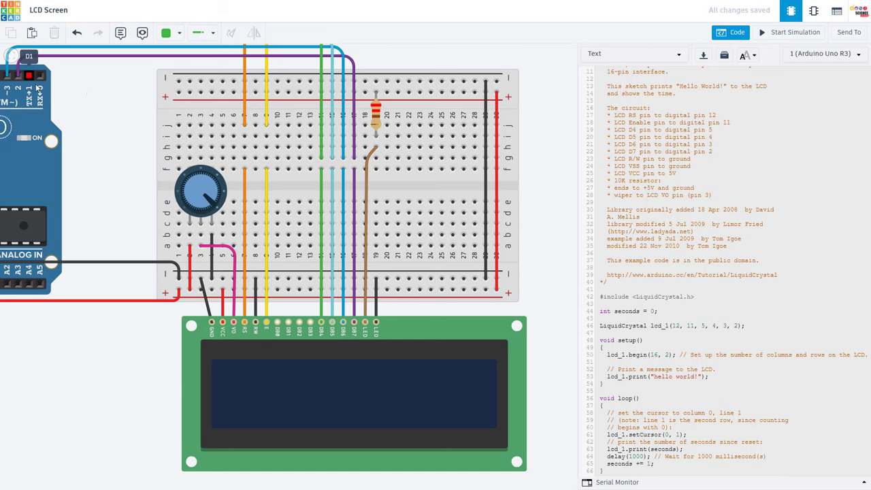
pyautogui.moveTo(140, 191); pyautogui.dragTo(220, 215)
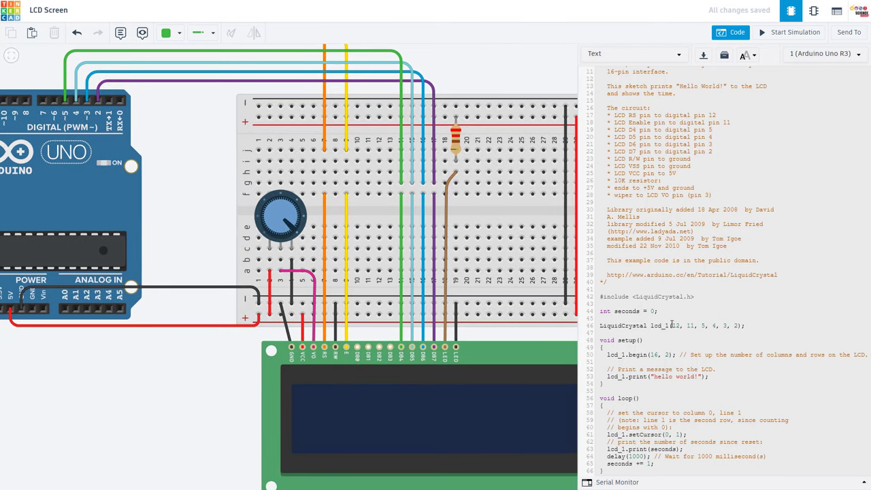
pyautogui.moveTo(672, 326); pyautogui.dragTo(738, 327)
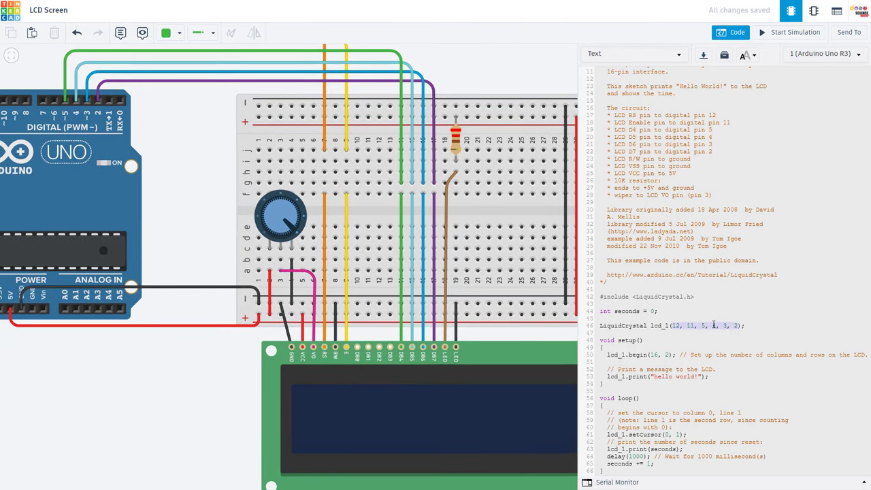
pyautogui.moveTo(208, 216); pyautogui.dragTo(157, 181)
pyautogui.doubleClick(659, 326)
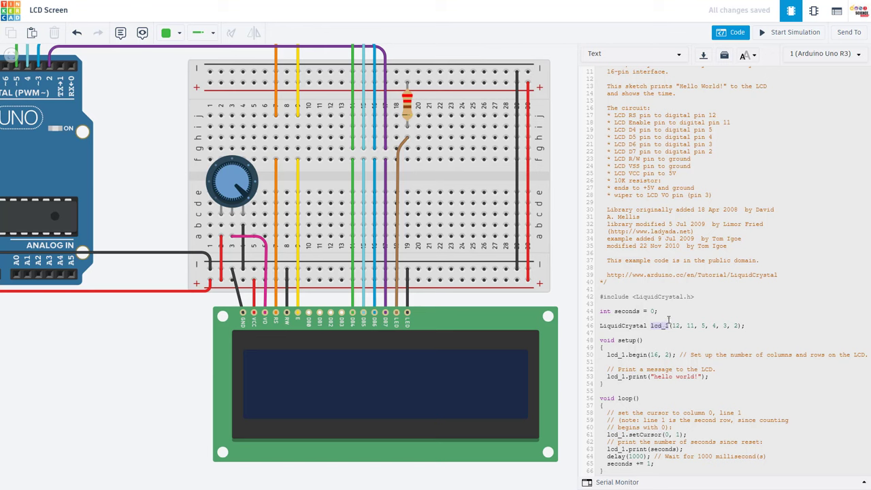
# Review setup: lcd_1.begin(16, 2) and printing 'hello world!'
pyautogui.doubleClick(610, 355)
pyautogui.moveTo(643, 355); pyautogui.dragTo(676, 355)
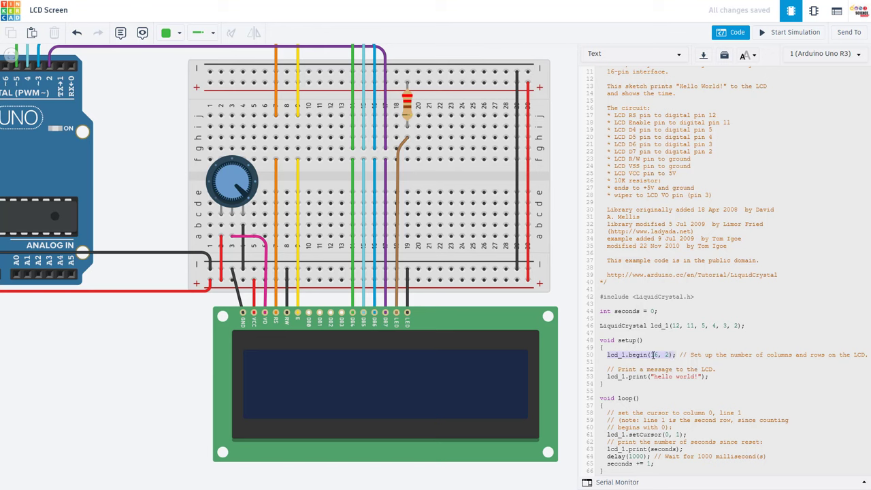
pyautogui.click(651, 354)
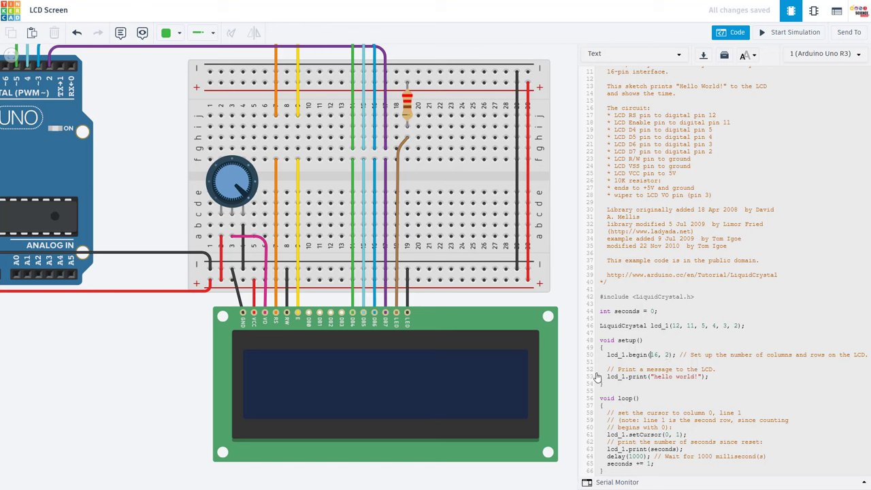
pyautogui.moveTo(606, 376); pyautogui.dragTo(644, 376)
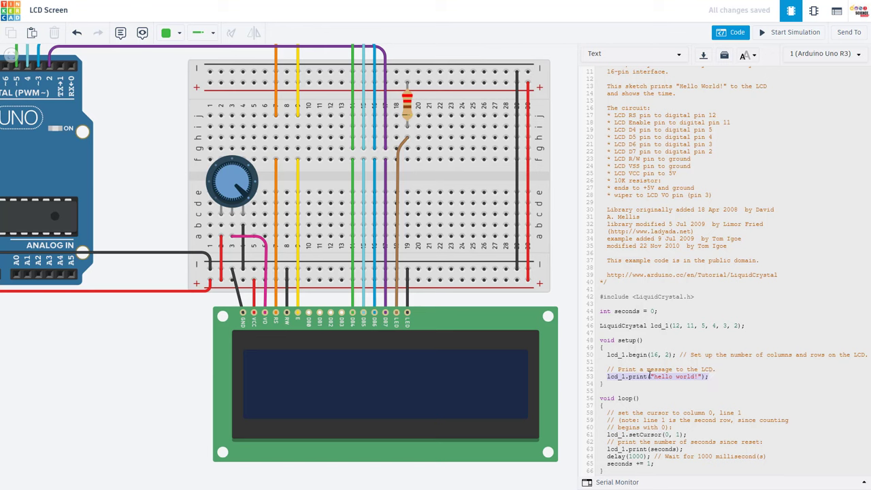
pyautogui.click(656, 377)
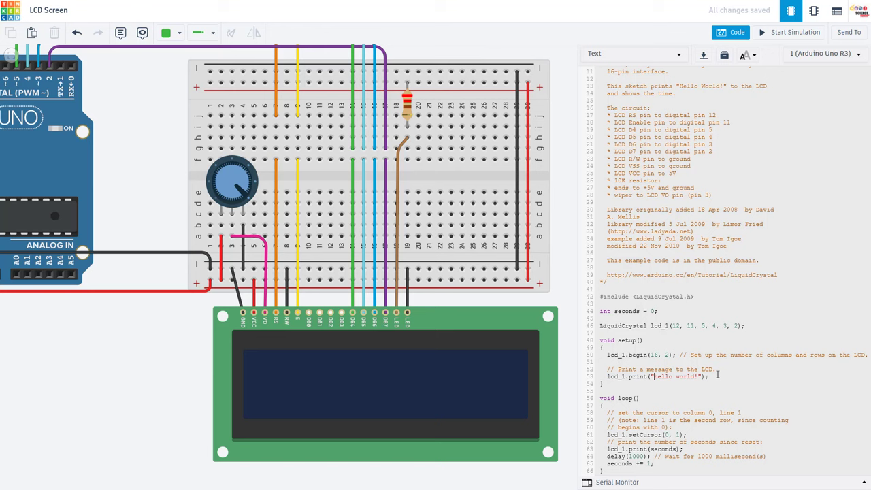
# Review the loop: setCursor(0, 1), printing the seconds count, and seconds += 1
pyautogui.moveTo(605, 434); pyautogui.dragTo(685, 437)
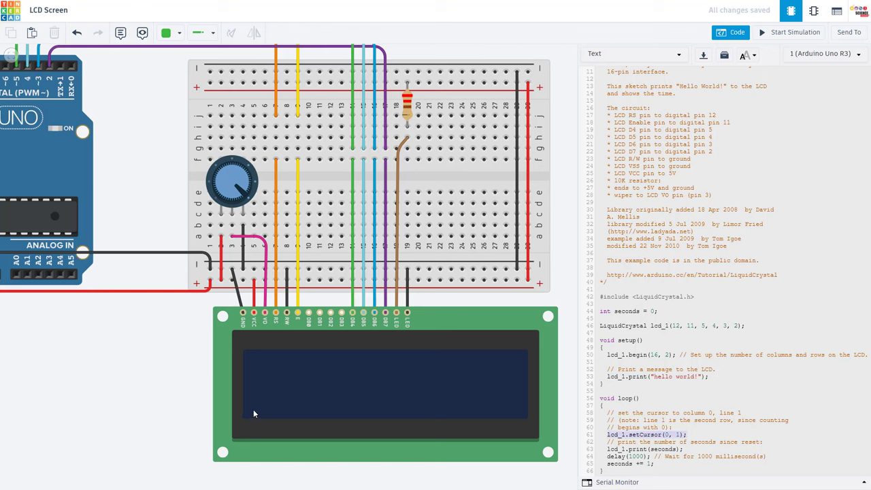
pyautogui.click(650, 434)
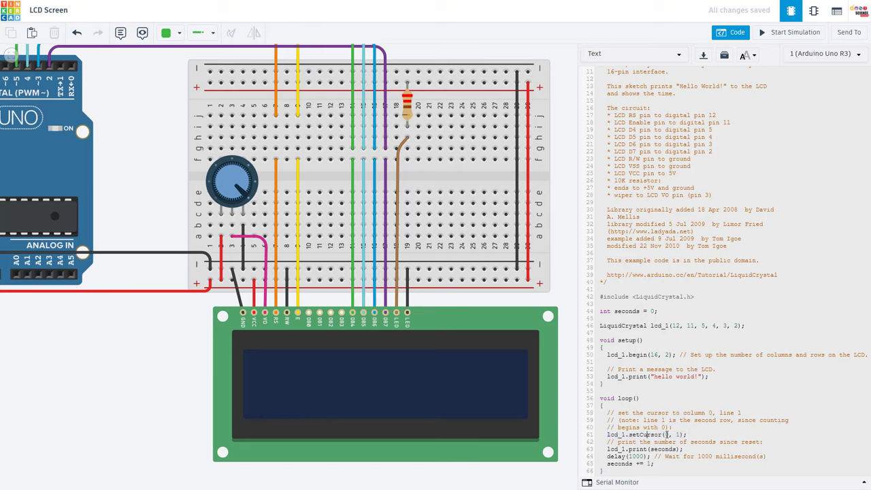
pyautogui.doubleClick(666, 434)
pyautogui.doubleClick(677, 434)
pyautogui.click(678, 434)
pyautogui.moveTo(670, 427); pyautogui.dragTo(601, 413)
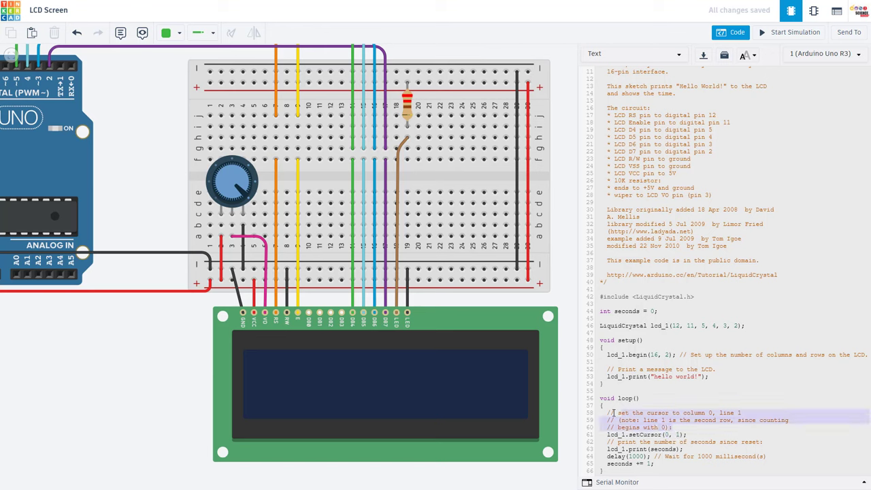
pyautogui.click(687, 434)
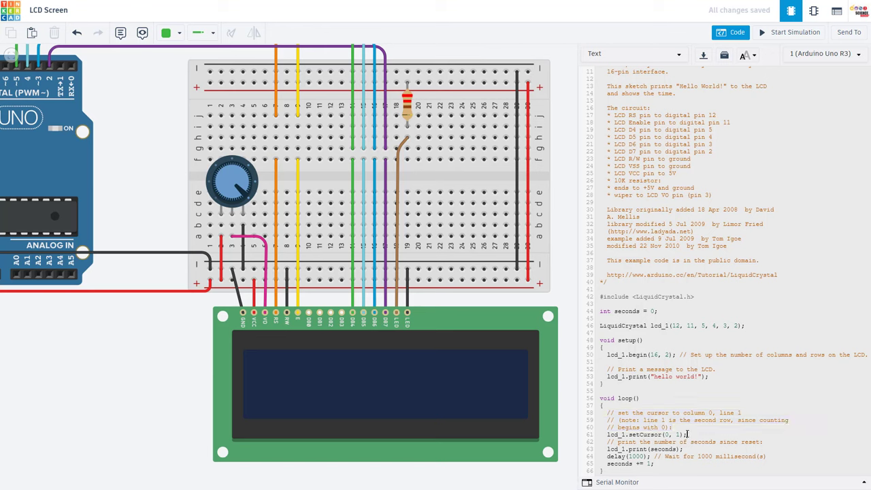
pyautogui.moveTo(683, 449); pyautogui.dragTo(767, 458)
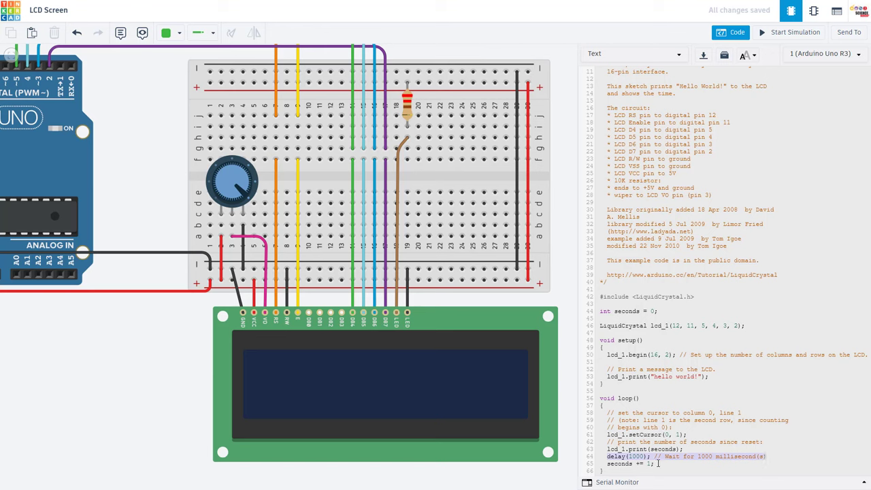
pyautogui.moveTo(658, 463); pyautogui.dragTo(606, 464)
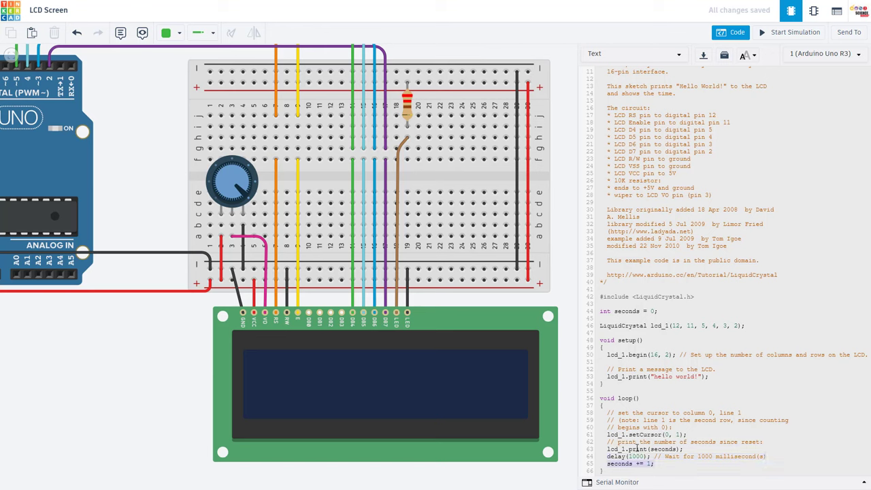
pyautogui.click(662, 465)
pyautogui.moveTo(659, 464); pyautogui.dragTo(608, 464)
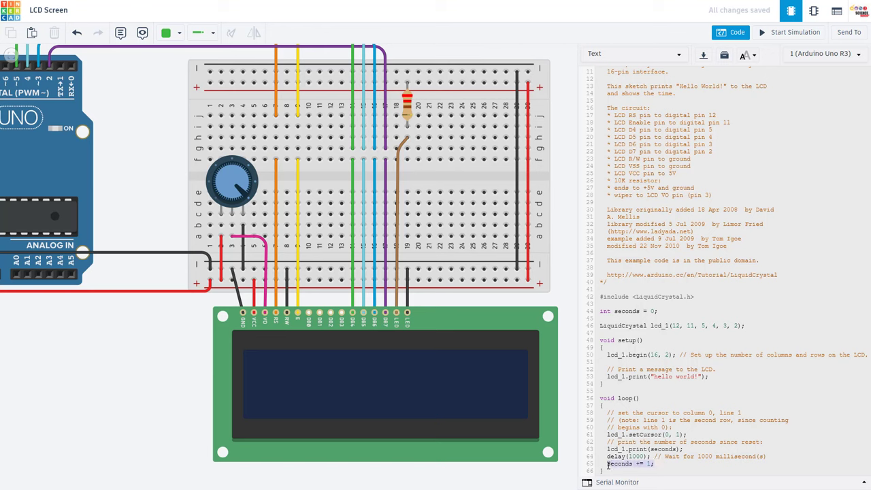
pyautogui.click(659, 465)
pyautogui.moveTo(766, 457); pyautogui.dragTo(605, 413)
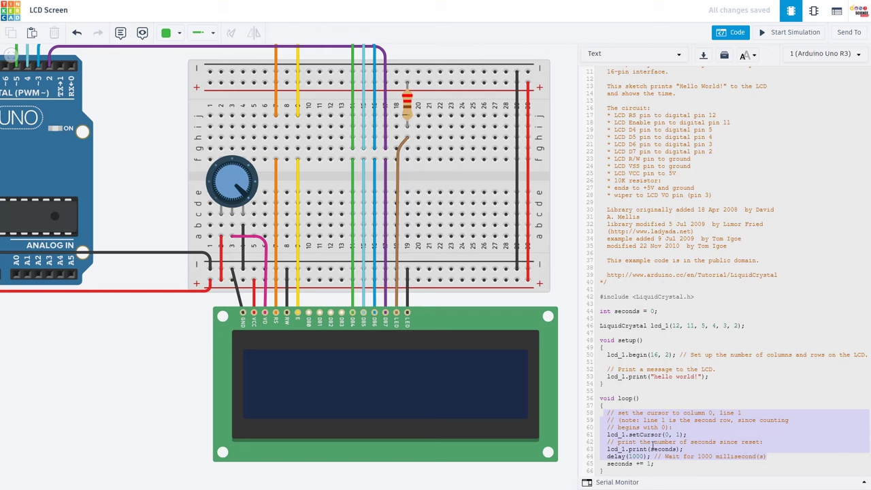
pyautogui.click(636, 448)
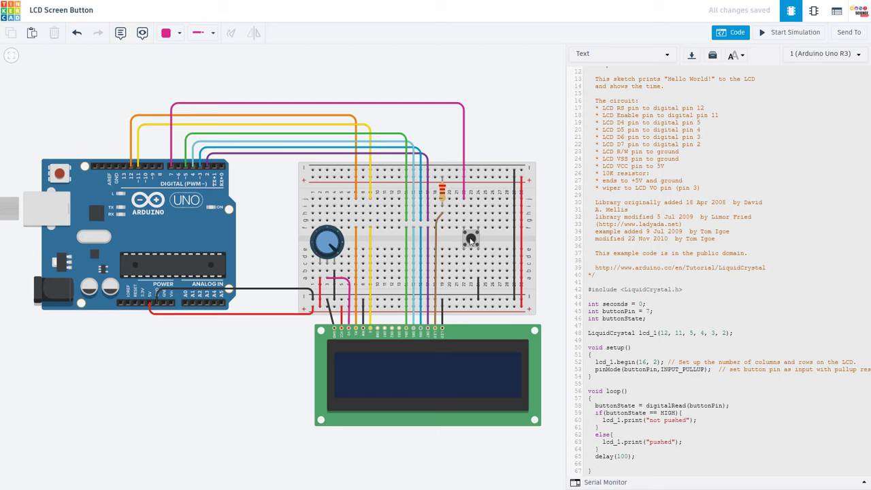
pyautogui.click(471, 240)
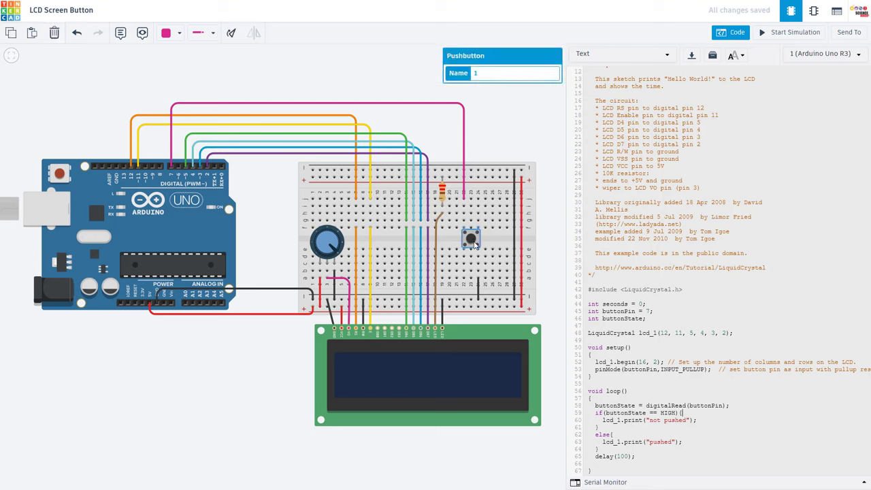
pyautogui.click(540, 247)
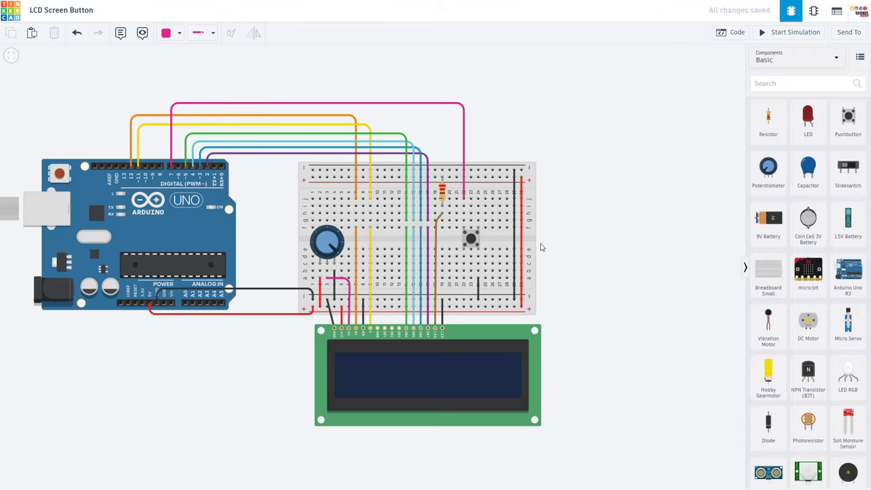
pyautogui.click(730, 38)
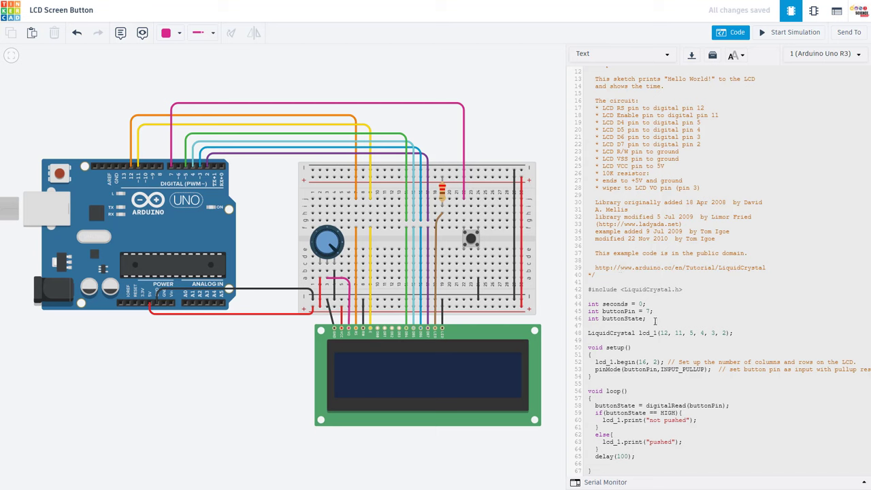
pyautogui.moveTo(652, 319); pyautogui.dragTo(586, 314)
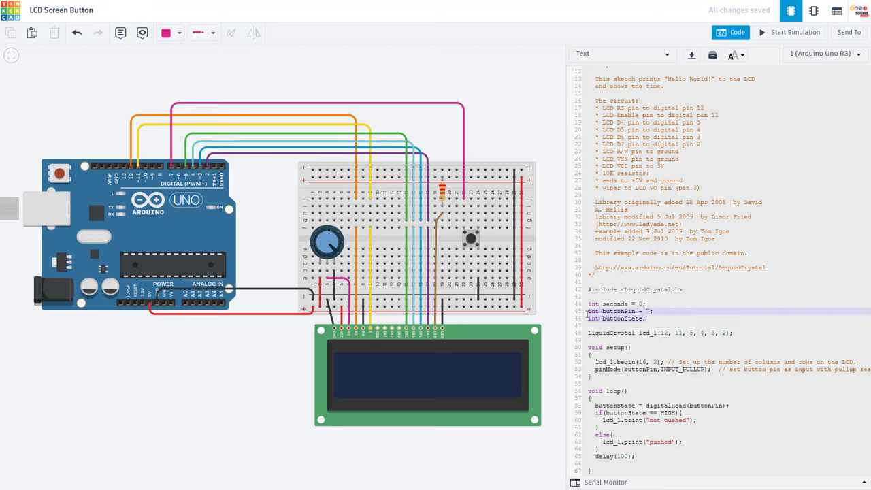
pyautogui.click(649, 318)
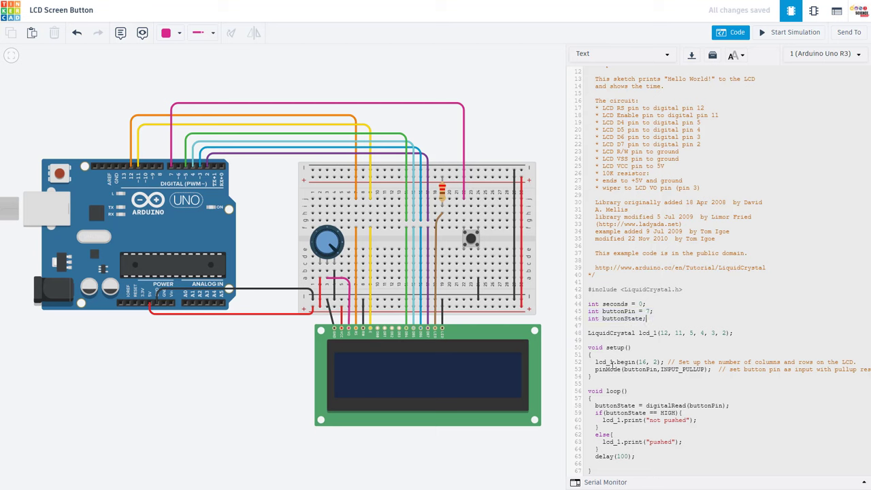
pyautogui.moveTo(596, 370); pyautogui.dragTo(715, 371)
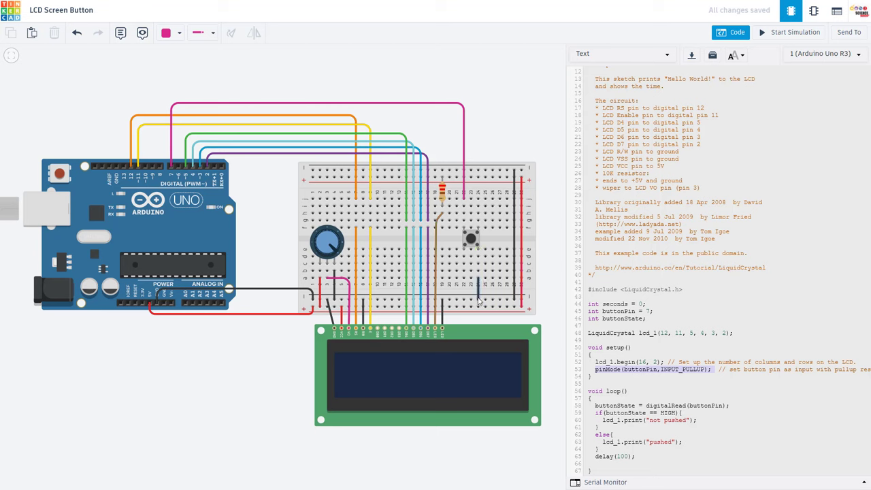
pyautogui.click(628, 289)
pyautogui.moveTo(594, 405); pyautogui.dragTo(729, 405)
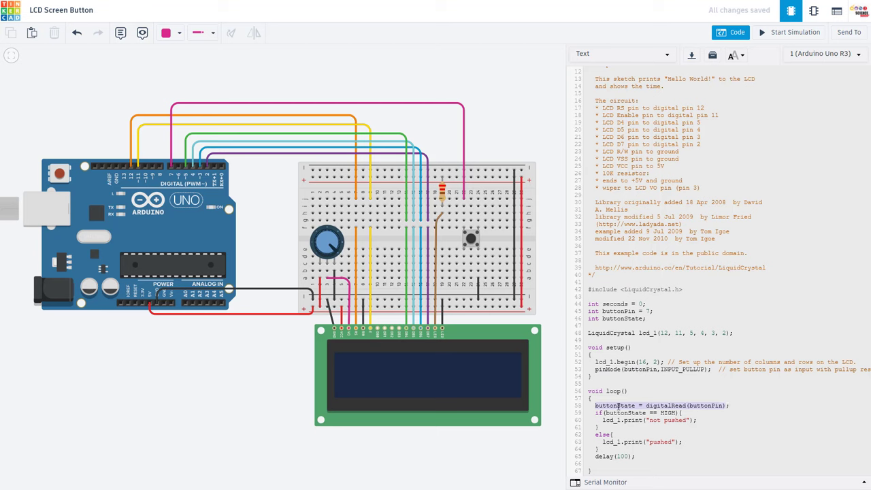
pyautogui.moveTo(604, 450); pyautogui.dragTo(594, 413)
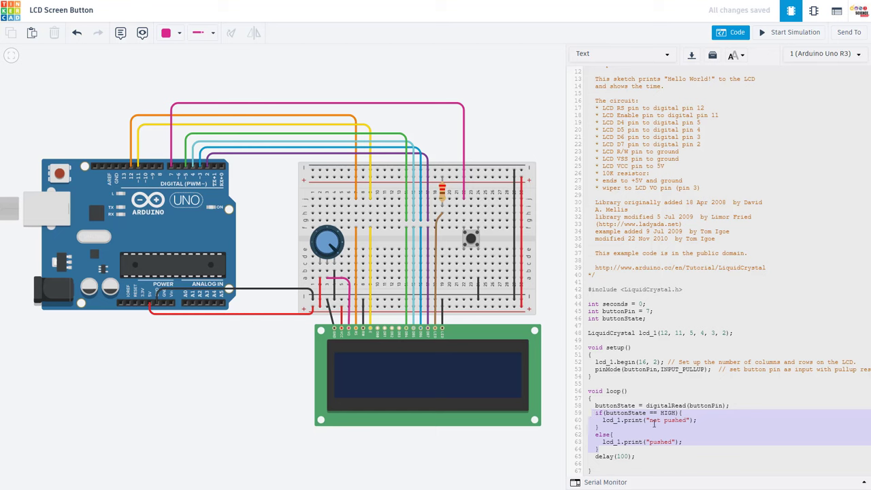
pyautogui.click(650, 419)
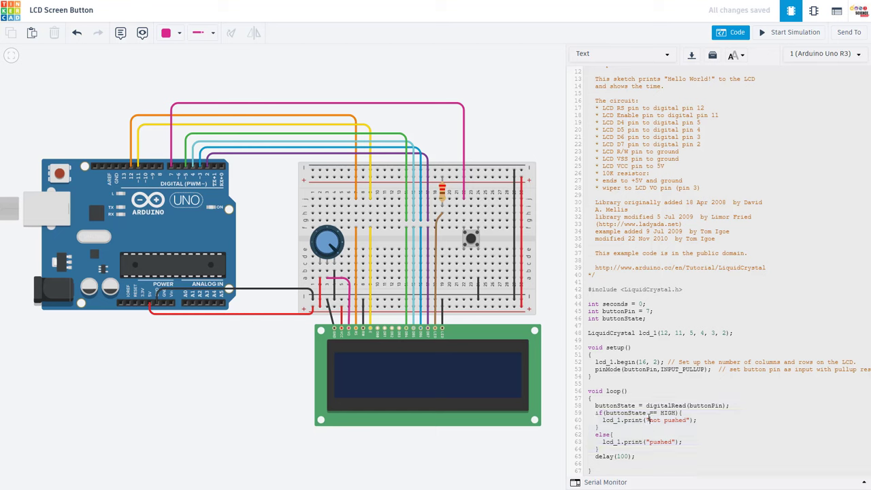
# Start the simulation to test the pushbutton sketch
pyautogui.click(769, 34)
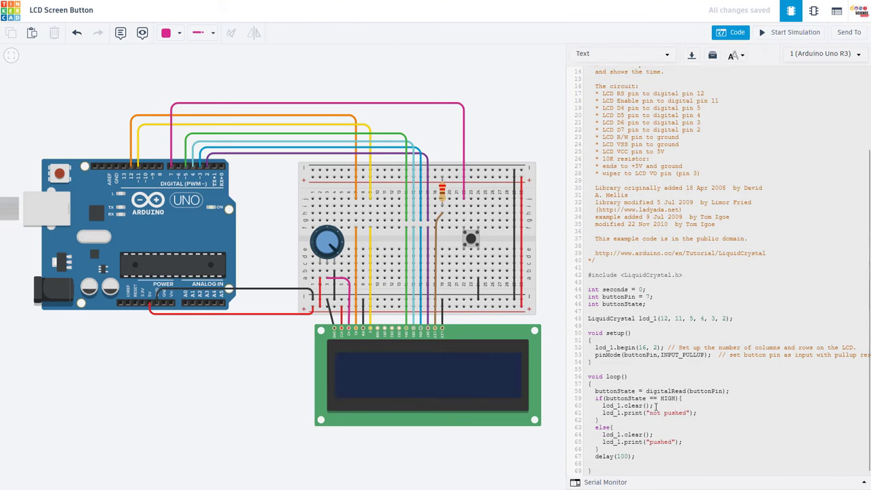
# Run the updated sketch, then hold and release the pushbutton to toggle 'pushed' and 'not pushed'
pyautogui.moveTo(655, 405); pyautogui.dragTo(603, 408)
pyautogui.click(789, 32)
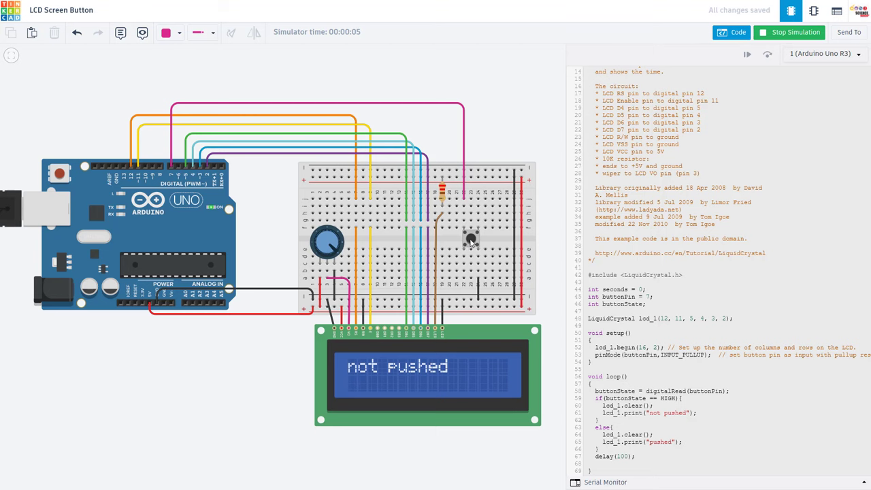
pyautogui.scroll(1, 470, 242)
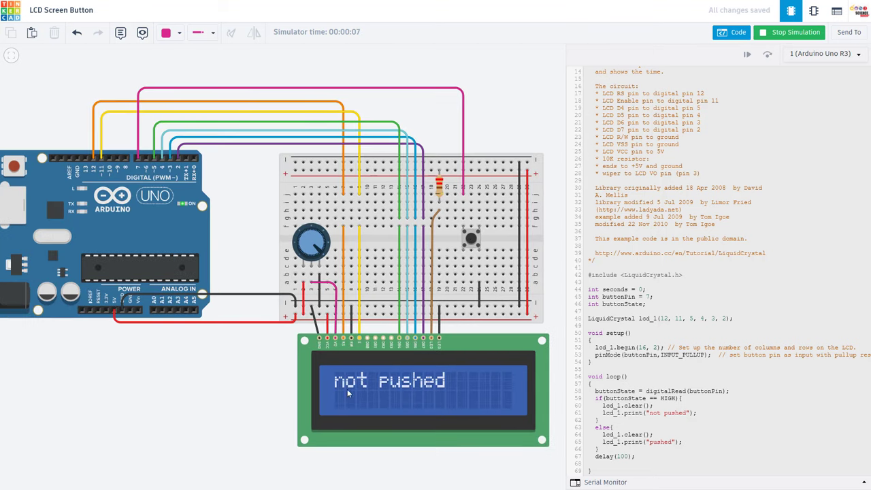
pyautogui.click(471, 240)
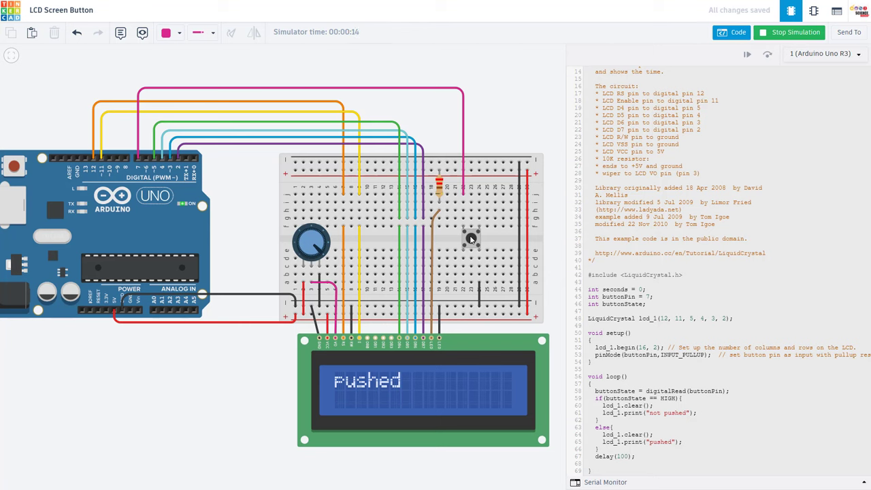
pyautogui.moveTo(470, 239); pyautogui.dragTo(470, 245)
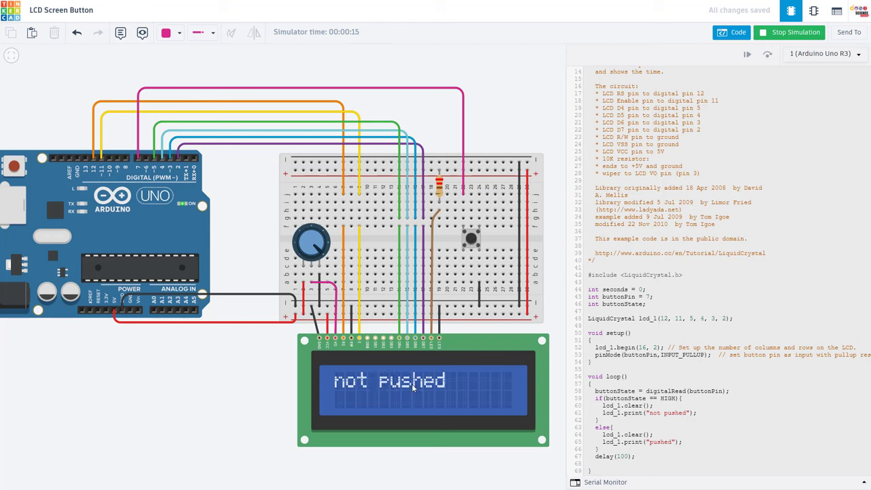